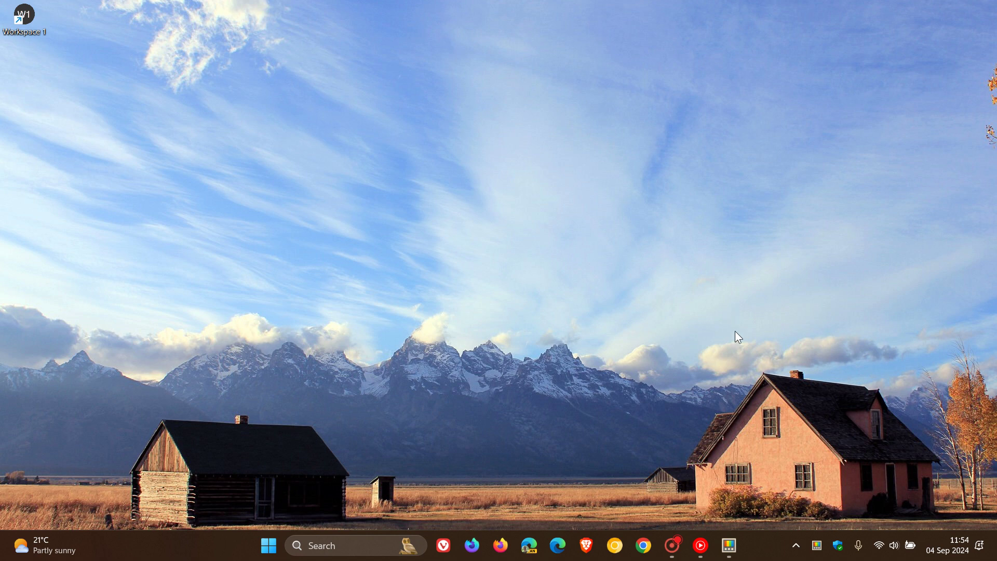
# Open PowerToys Settings from the taskbar and run an update check confirming v0.84.0 is current.
pyautogui.moveTo(731, 531)
pyautogui.click(726, 478)
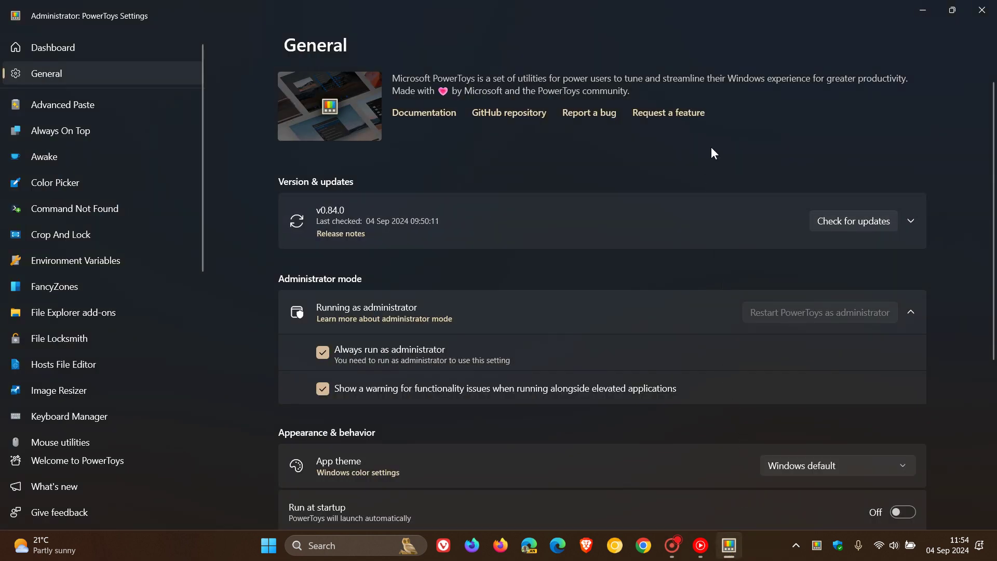
pyautogui.click(865, 220)
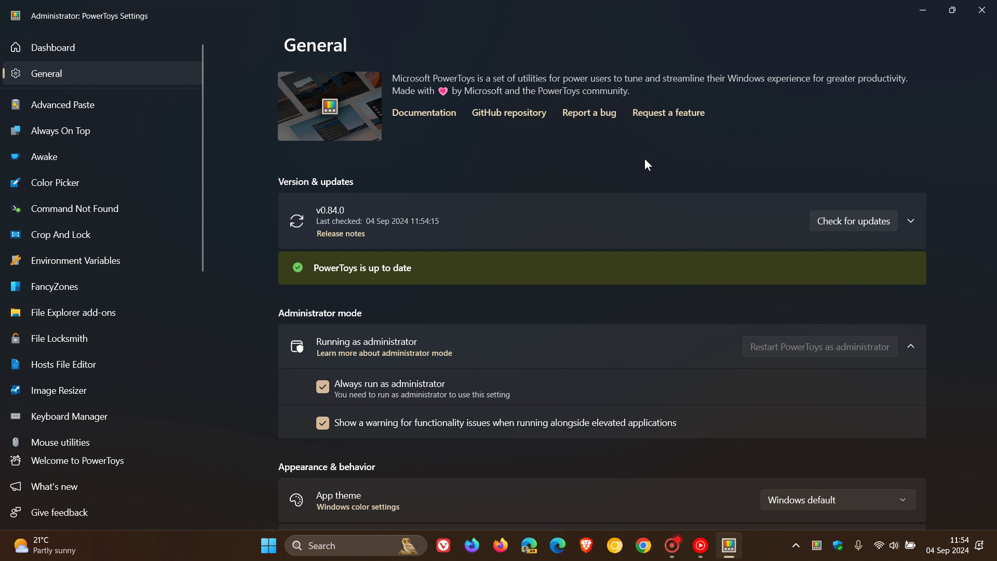
# Scroll the navigation pane to the Workspaces page, which shows the Win + Ctrl + ` shortcut.
pyautogui.scroll(-5, 109, 229)
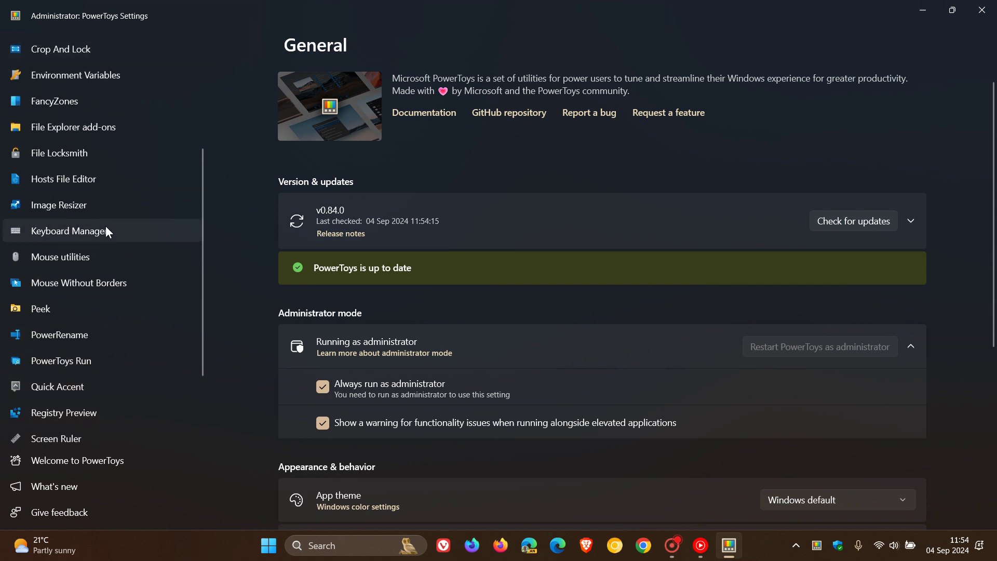
pyautogui.scroll(-3, 105, 228)
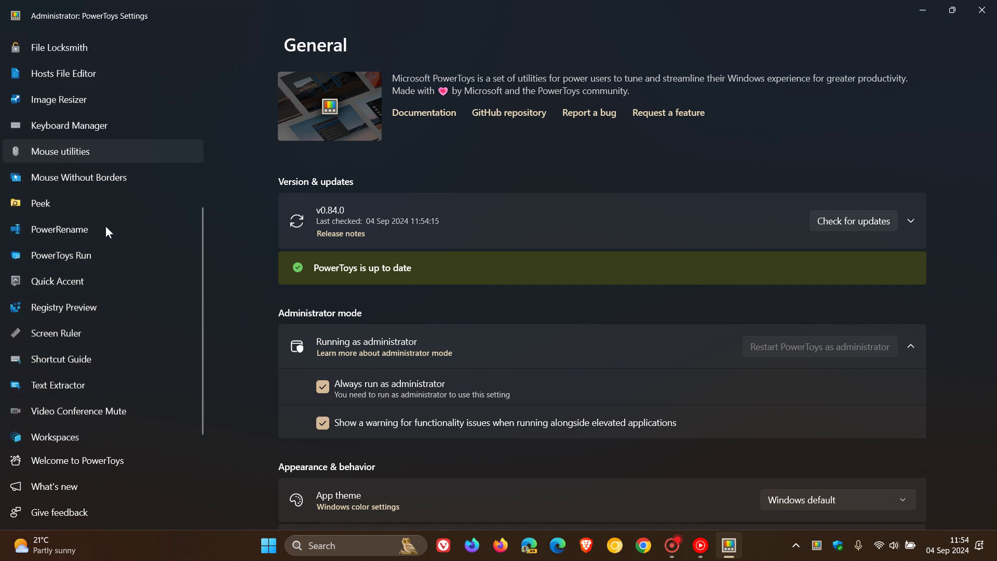
pyautogui.click(85, 437)
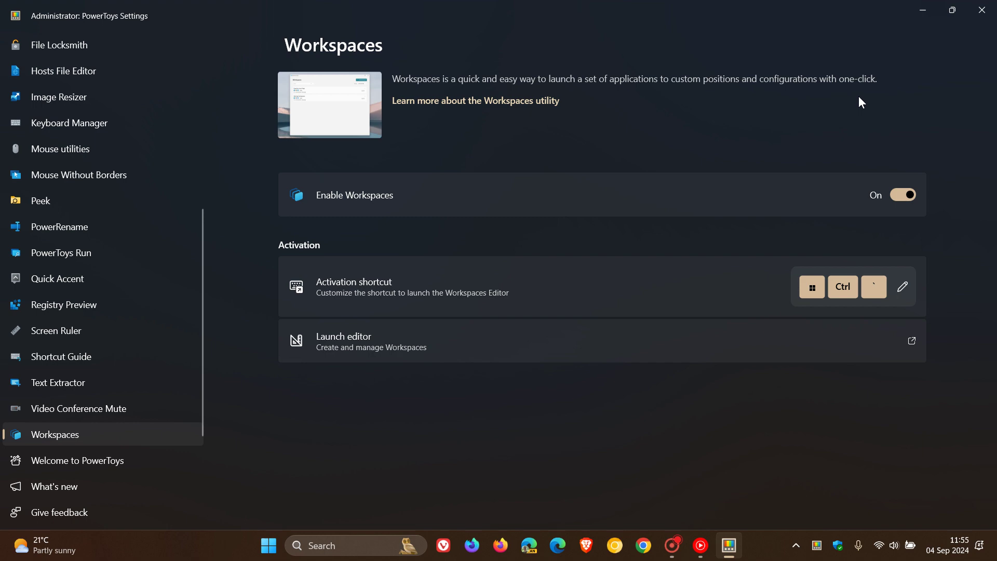
# Minimize and restore Settings, then view the Dashboard with Image Resizer and Workspaces enabled.
pyautogui.click(923, 11)
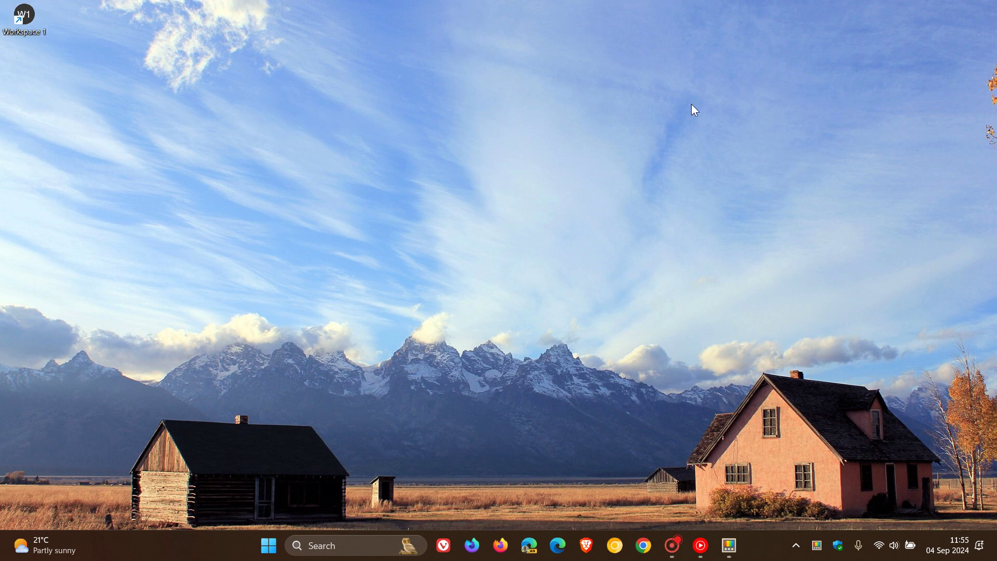
pyautogui.click(729, 545)
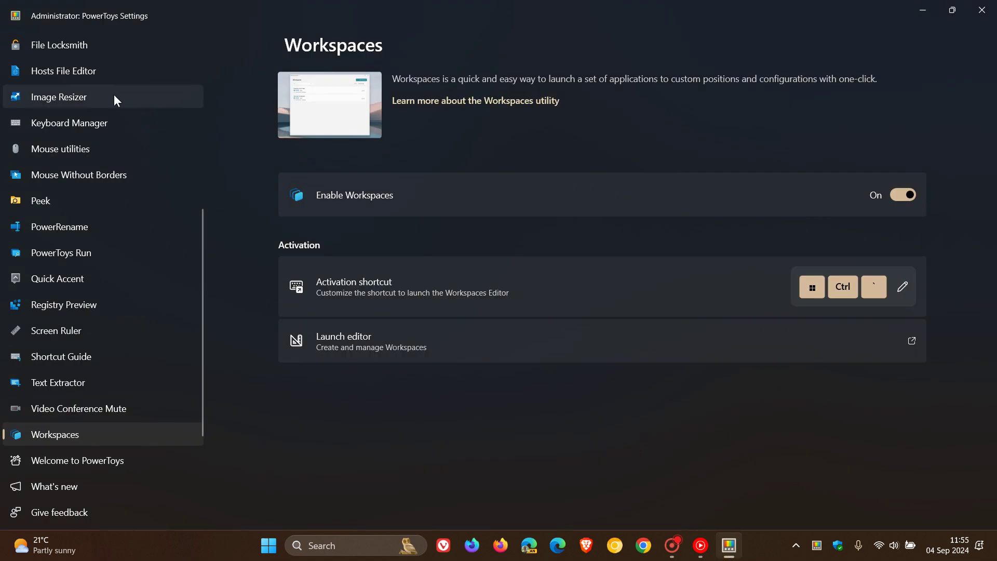
pyautogui.scroll(5, 95, 242)
pyautogui.click(88, 51)
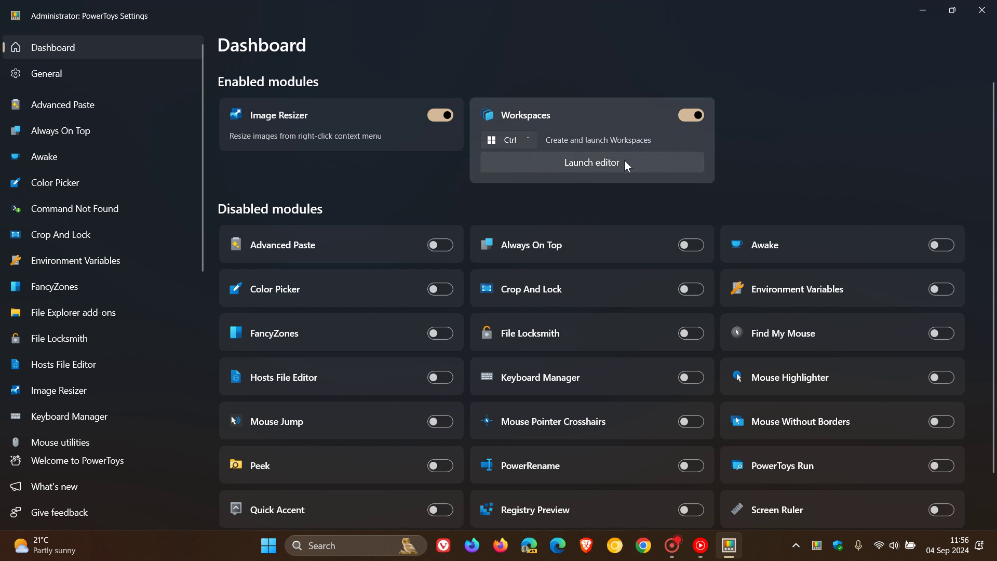
# Minimize PowerToys, start Notepad from Start > All apps, and minimize it.
pyautogui.click(918, 16)
pyautogui.press('super')
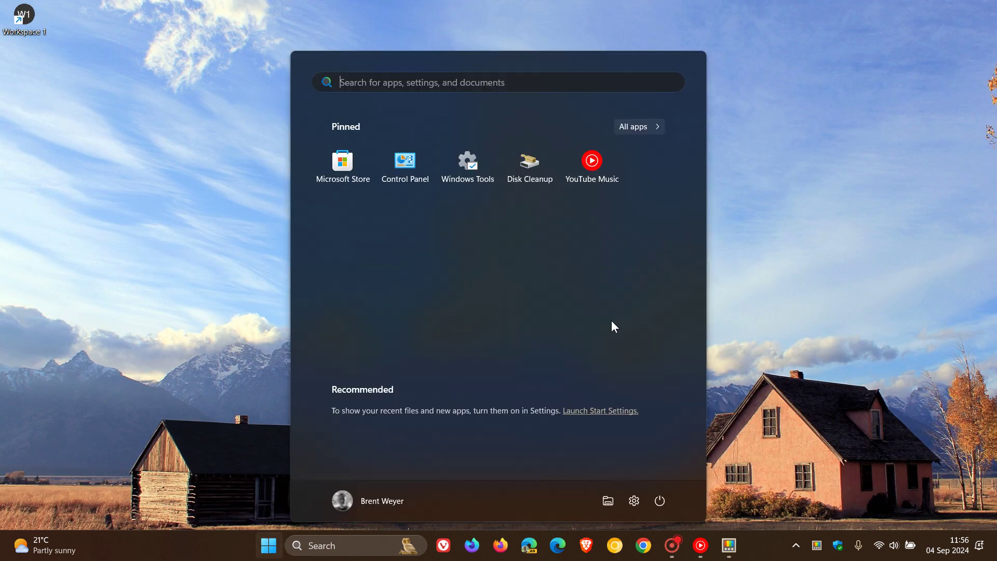
pyautogui.click(646, 127)
pyautogui.scroll(-10, 552, 253)
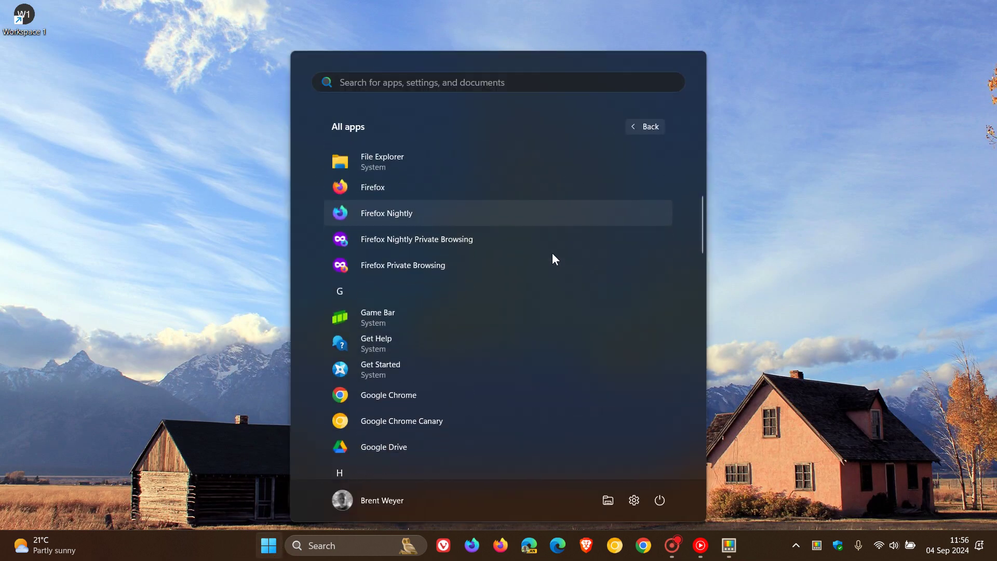
pyautogui.scroll(-3, 552, 253)
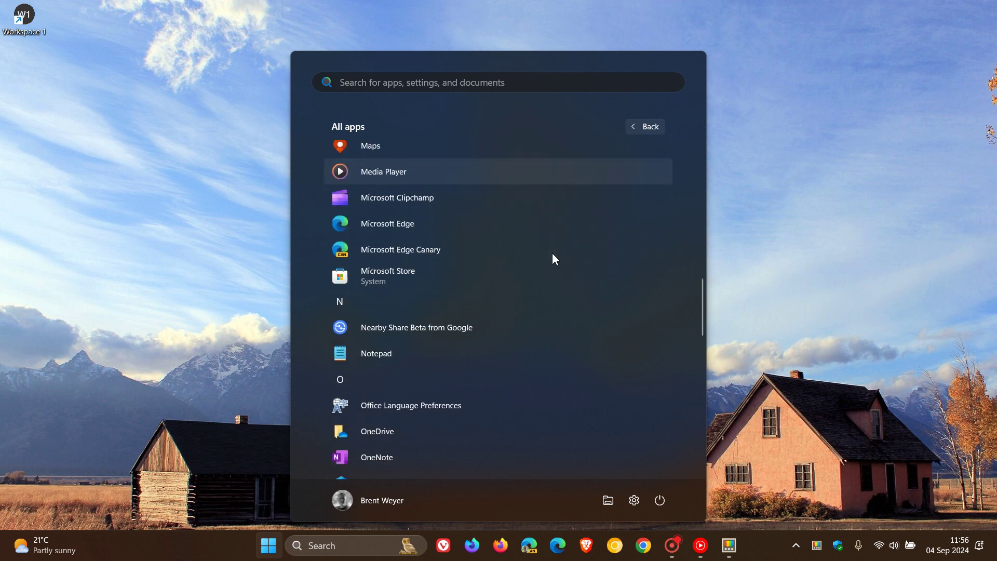
pyautogui.click(494, 353)
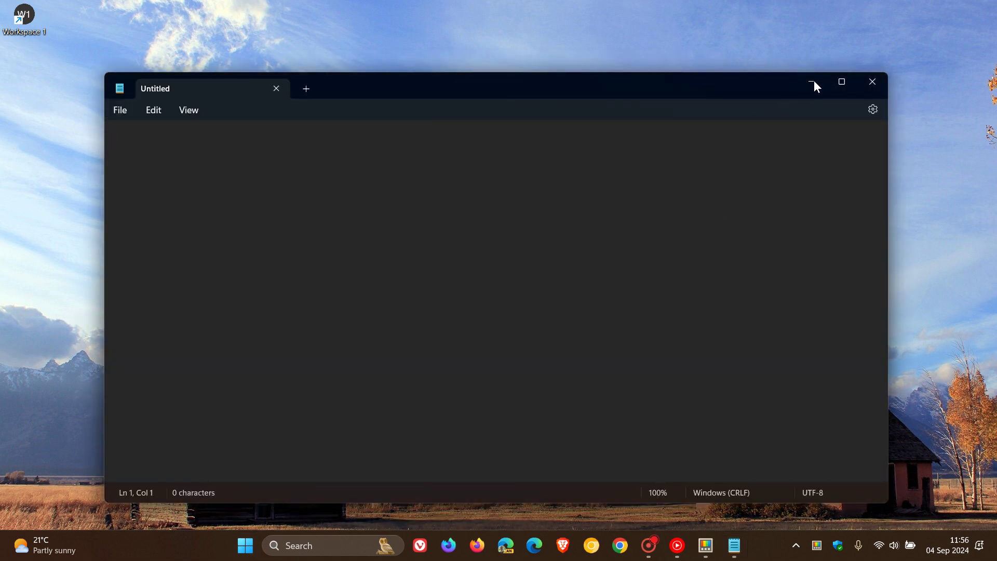
pyautogui.click(812, 83)
# Start Paint from the Start menu's All apps list and minimize it too.
pyautogui.click(245, 545)
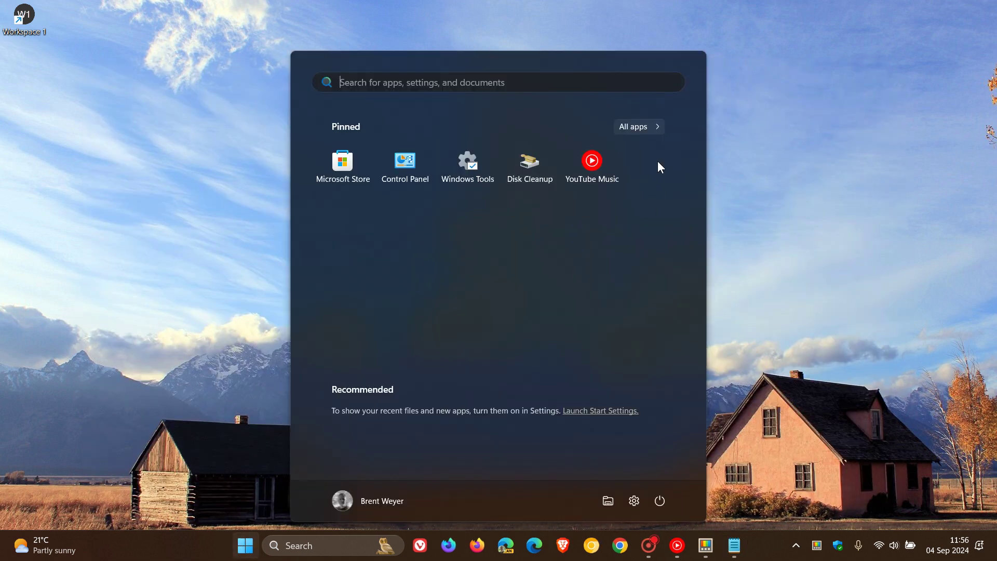
pyautogui.click(644, 126)
pyautogui.scroll(-8, 556, 234)
pyautogui.scroll(-8, 558, 232)
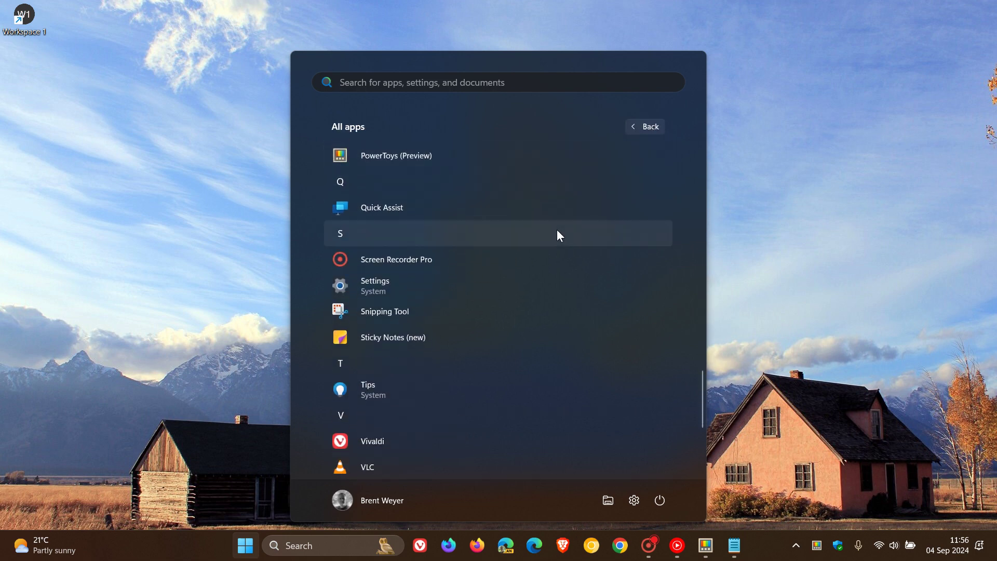
pyautogui.scroll(2, 557, 234)
pyautogui.scroll(1, 538, 264)
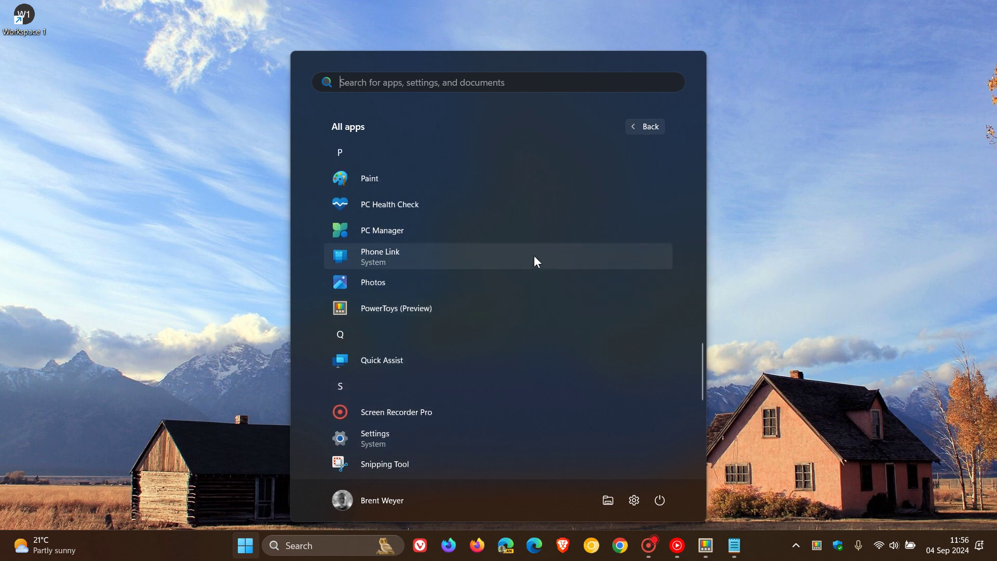
pyautogui.click(521, 191)
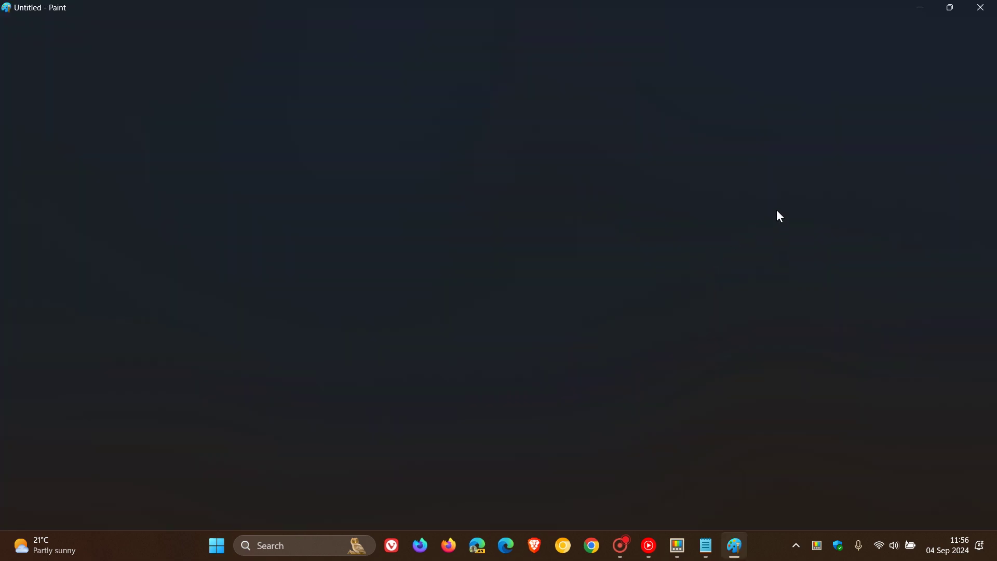
pyautogui.click(919, 10)
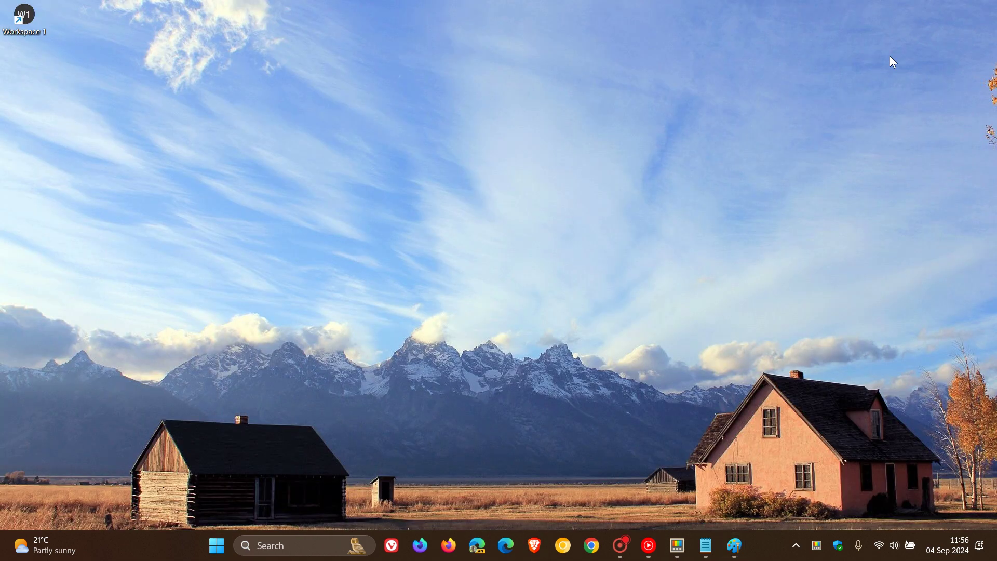
# Restore Settings, launch the Workspaces Editor and maximize it to show Workspace 1 with 3 apps.
pyautogui.click(682, 551)
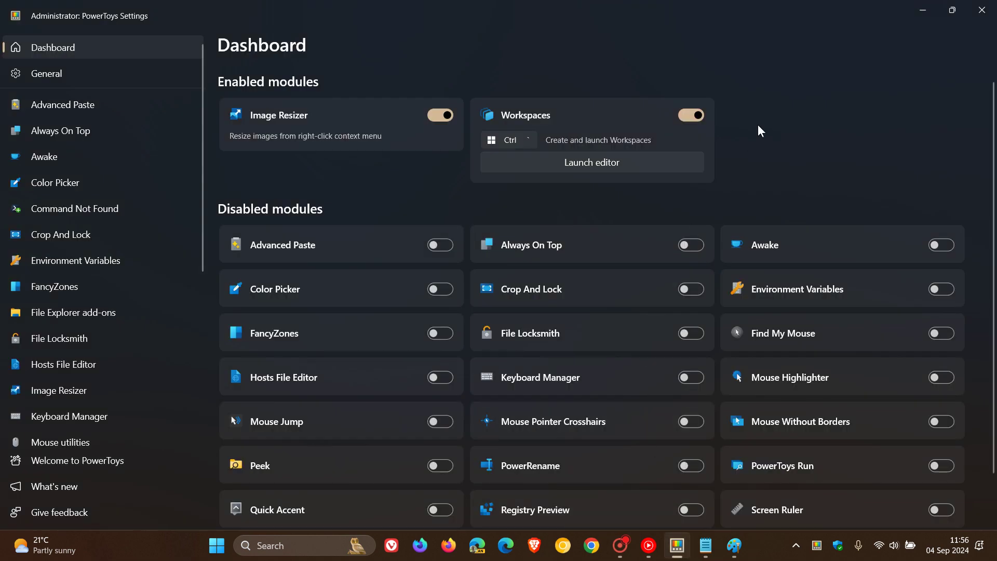
pyautogui.click(615, 163)
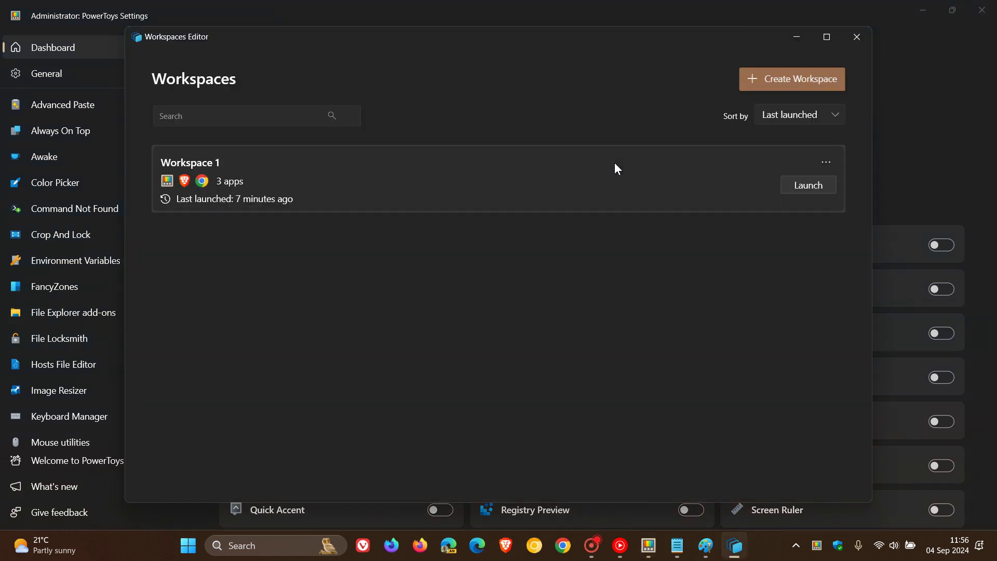
pyautogui.click(827, 37)
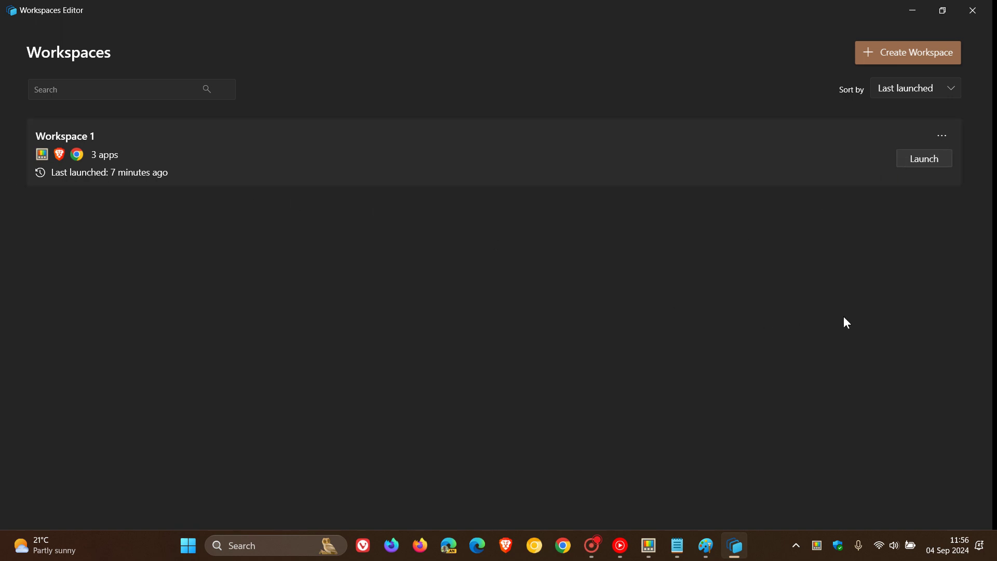
# Create a new workspace by capturing the currently open windows, and enlarge the editor.
pyautogui.click(887, 46)
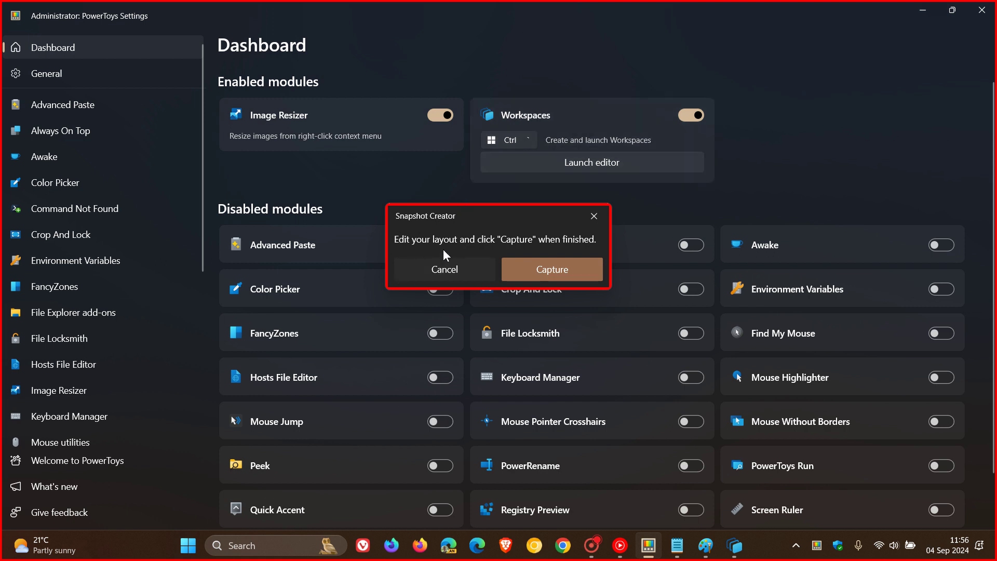
pyautogui.click(572, 268)
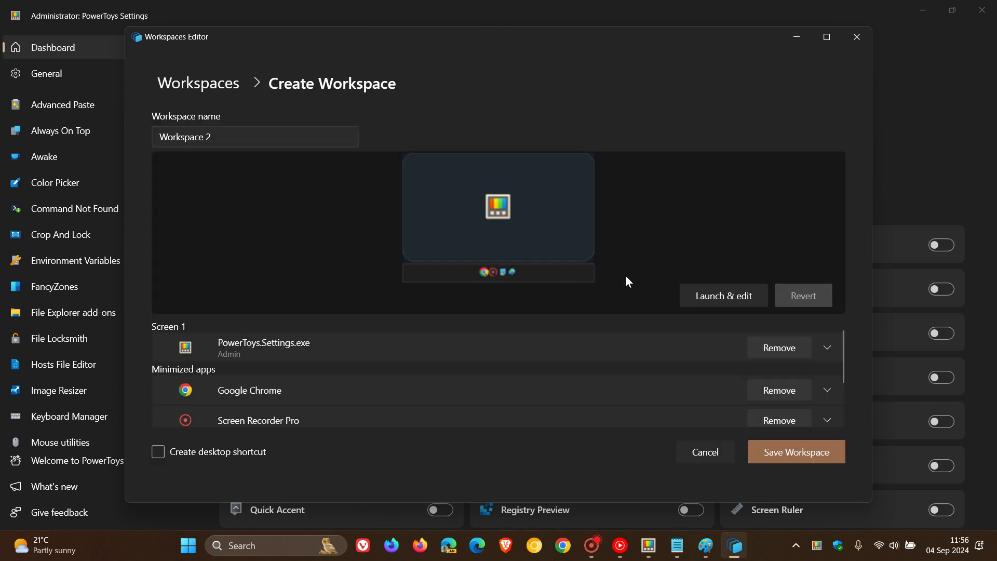
pyautogui.click(817, 40)
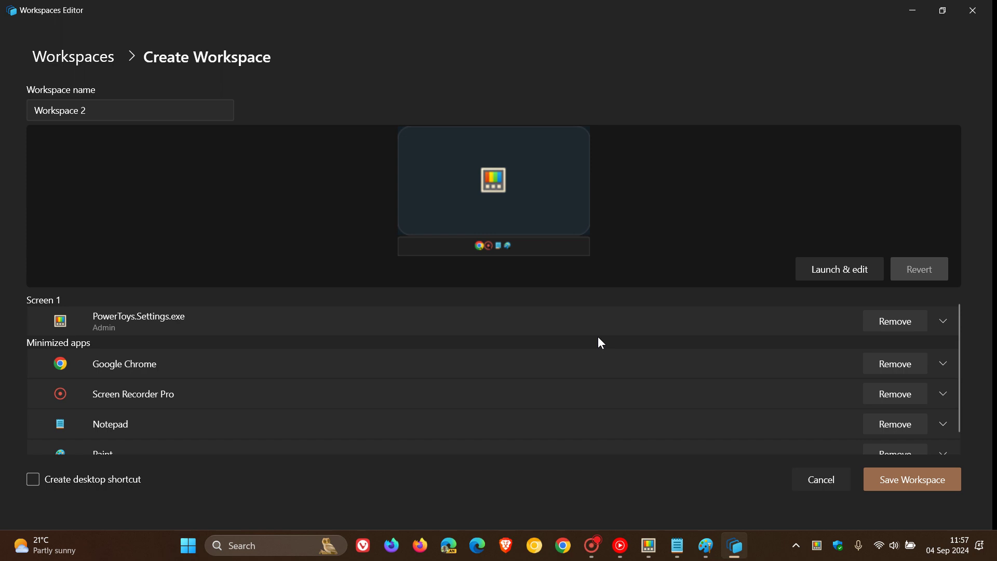
# Remove PowerToys Settings, Google Chrome and Screen Recorder Pro, keeping only Notepad and Paint.
pyautogui.scroll(-1, 598, 336)
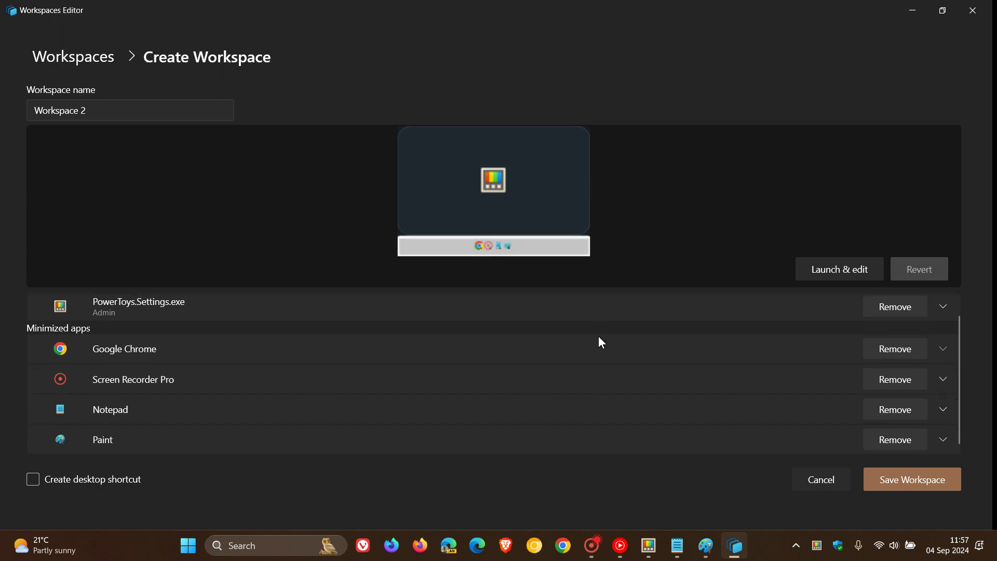
pyautogui.scroll(1, 599, 335)
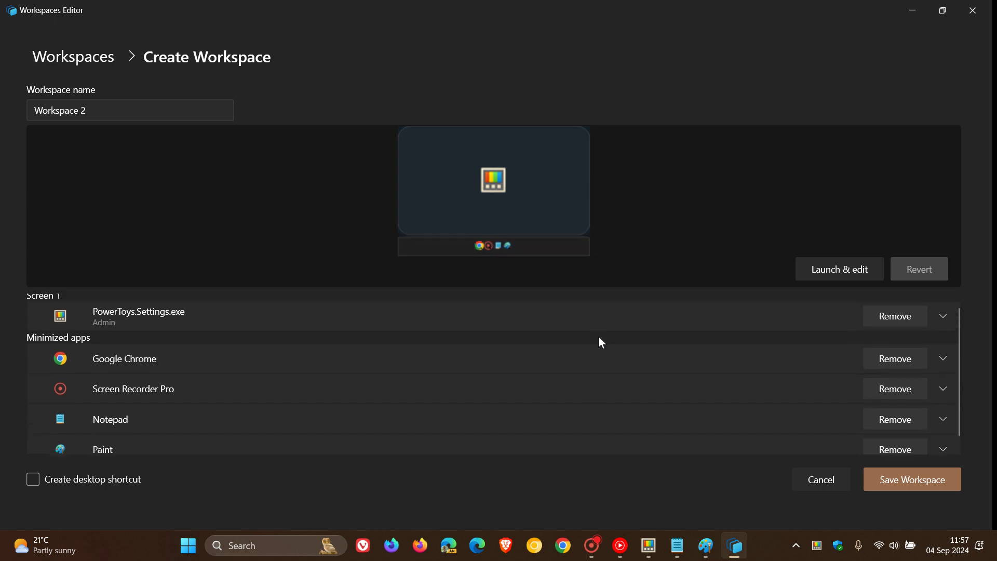
pyautogui.click(896, 318)
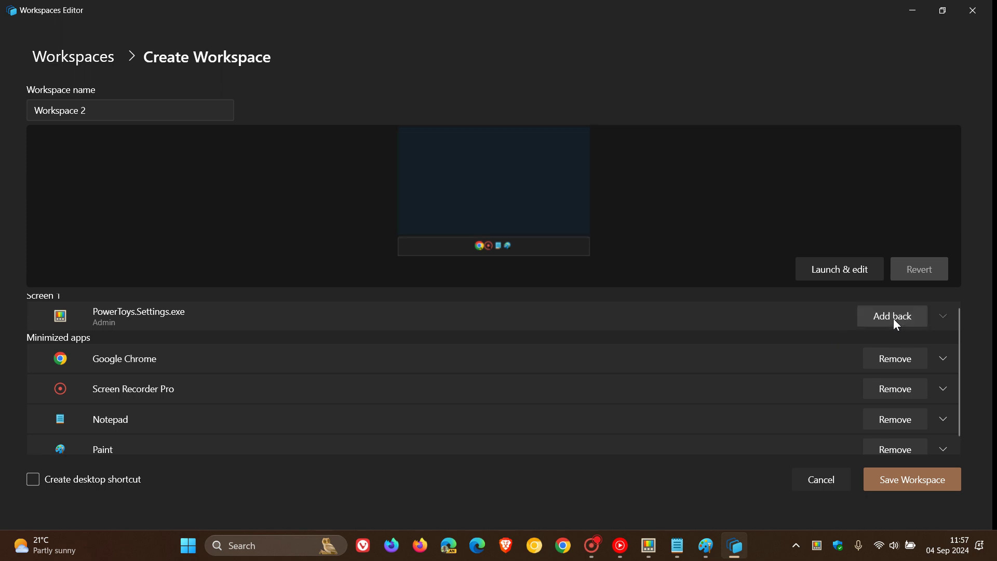
pyautogui.click(904, 365)
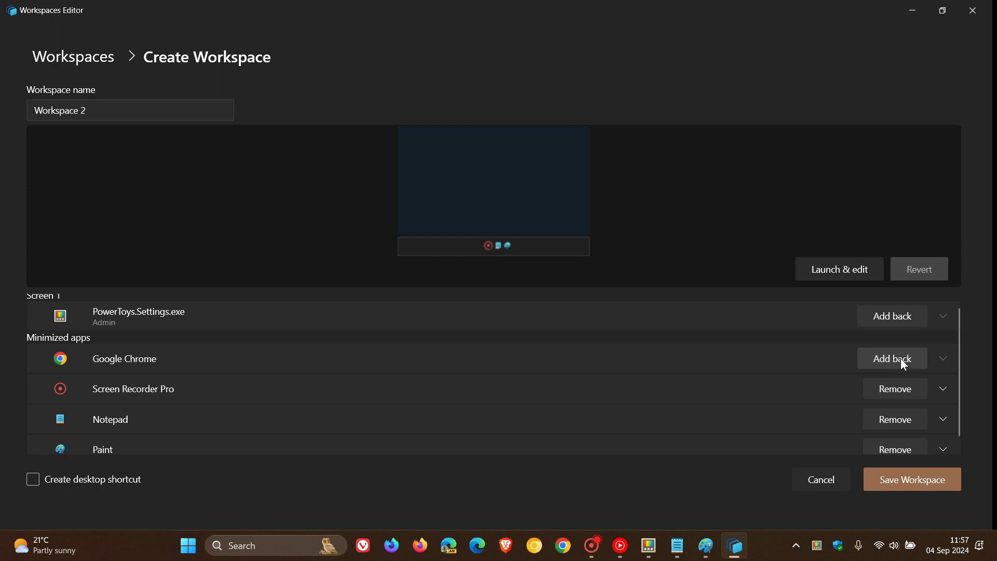
pyautogui.click(891, 389)
pyautogui.scroll(-1, 722, 369)
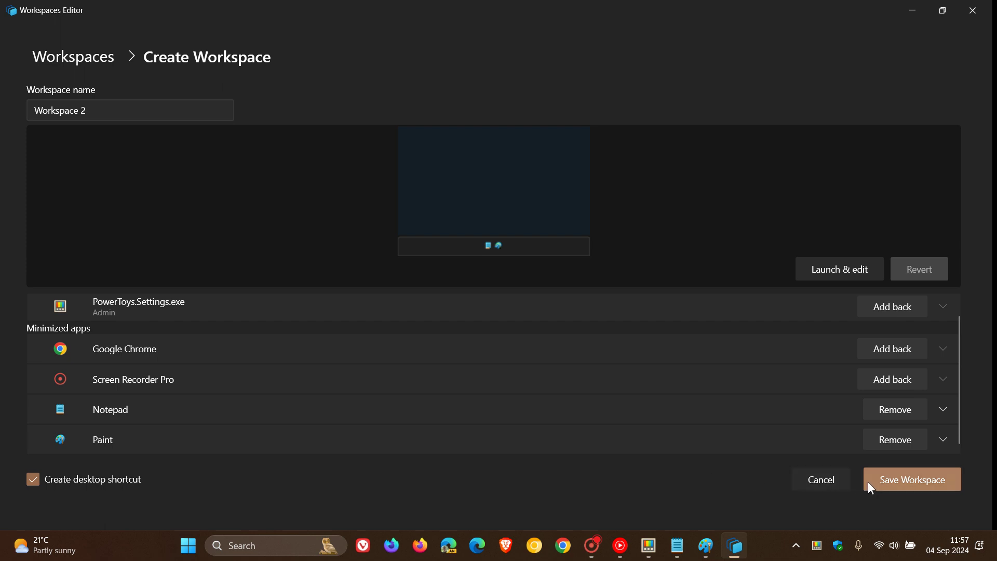
# Save Workspace 2 with 2 apps, then open and dismiss its options menu.
pyautogui.click(897, 481)
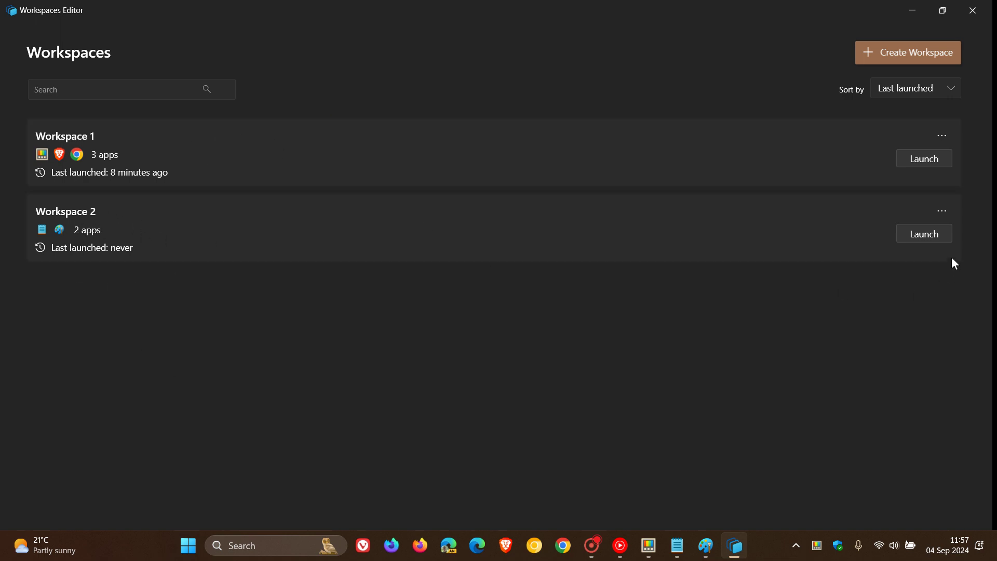
pyautogui.click(943, 212)
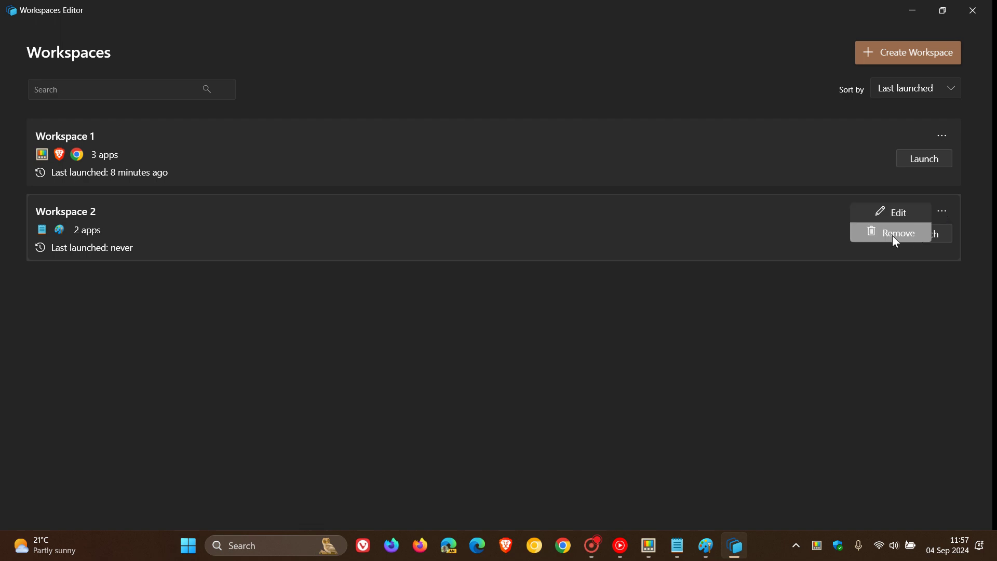
pyautogui.click(885, 321)
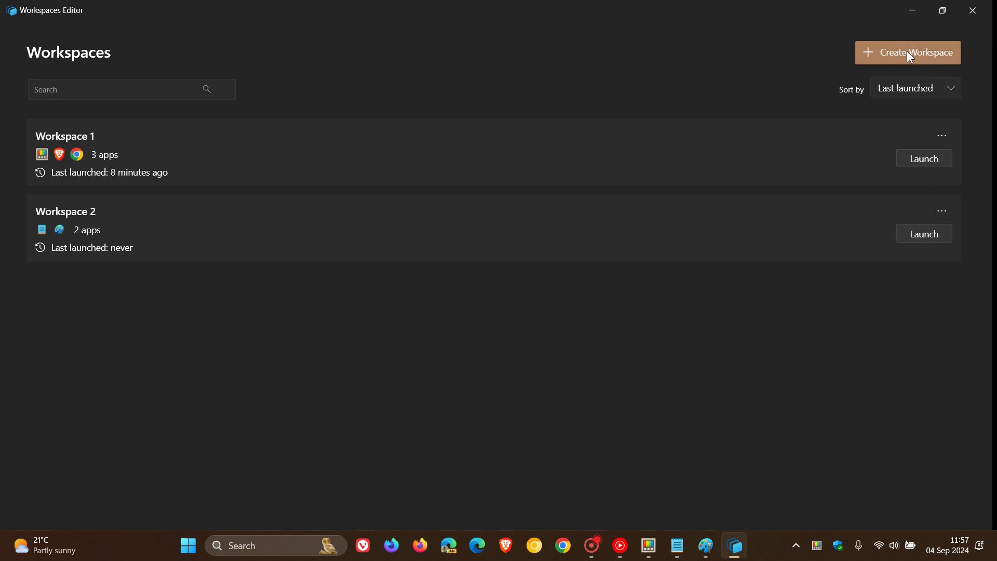
# Hide the editor and Settings, move the Workspace 2 shortcut mid-desktop, and close the old Notepad and Paint.
pyautogui.click(913, 12)
pyautogui.click(913, 11)
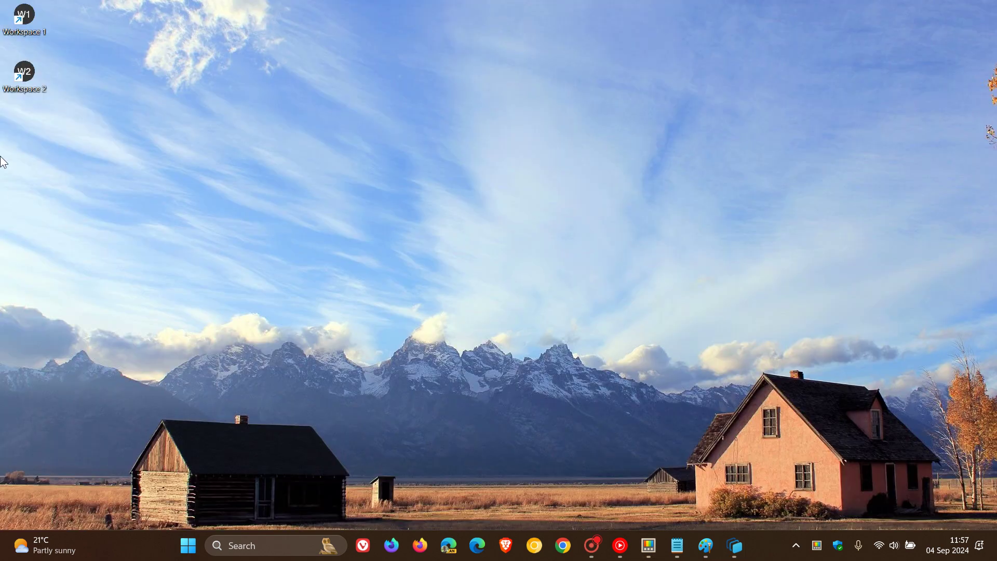
pyautogui.moveTo(28, 79); pyautogui.dragTo(523, 136)
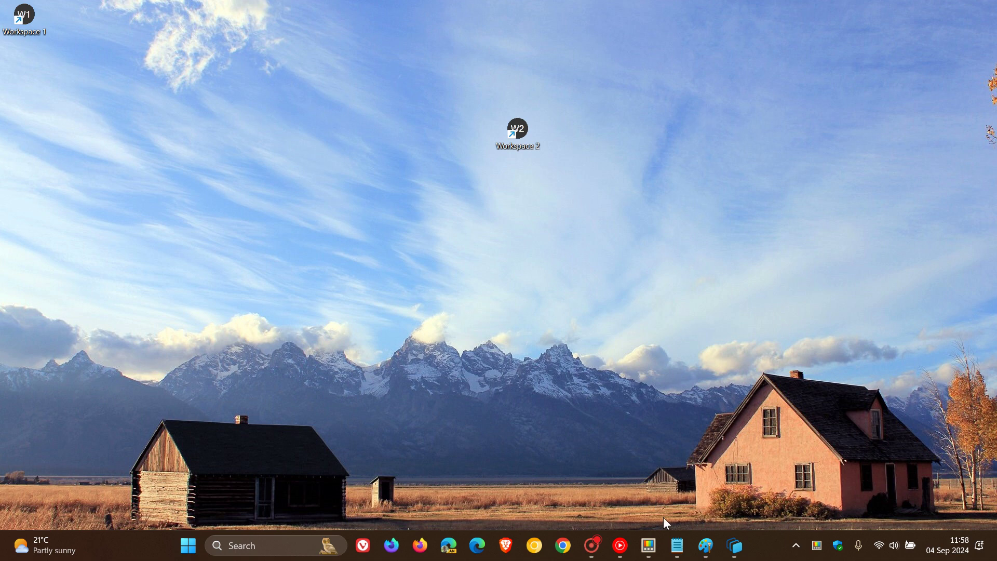
pyautogui.click(677, 544)
pyautogui.click(870, 84)
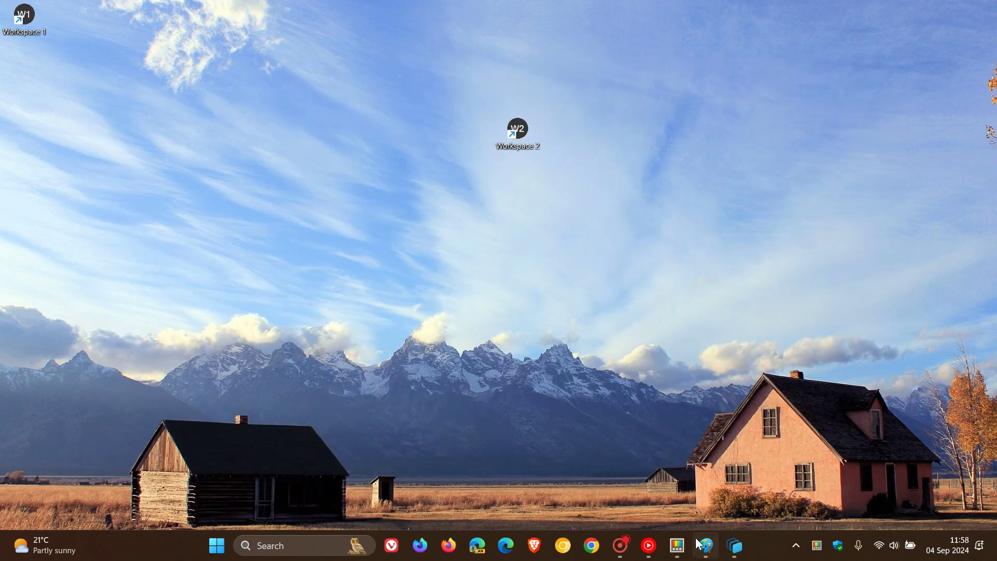
pyautogui.click(699, 544)
pyautogui.click(984, 7)
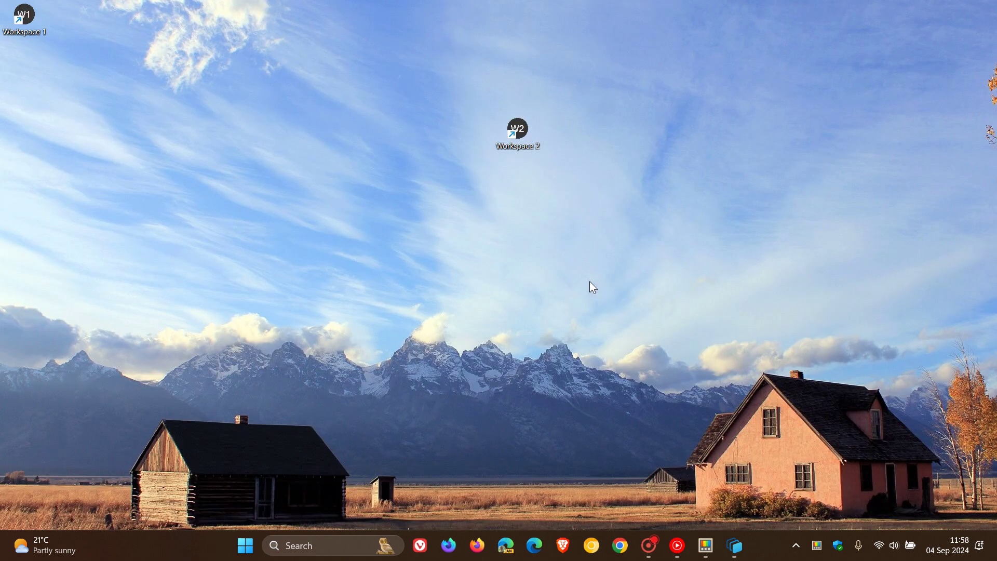
# Launch Workspace 2 from its shortcut, close Paint, minimize Notepad, and place the shortcut below Workspace 1.
pyautogui.doubleClick(517, 130)
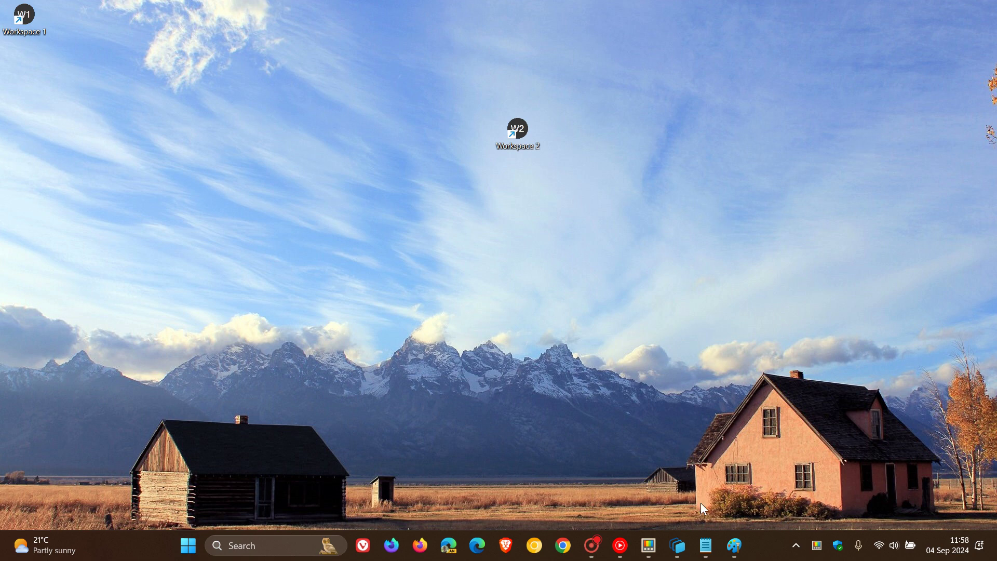
pyautogui.click(706, 546)
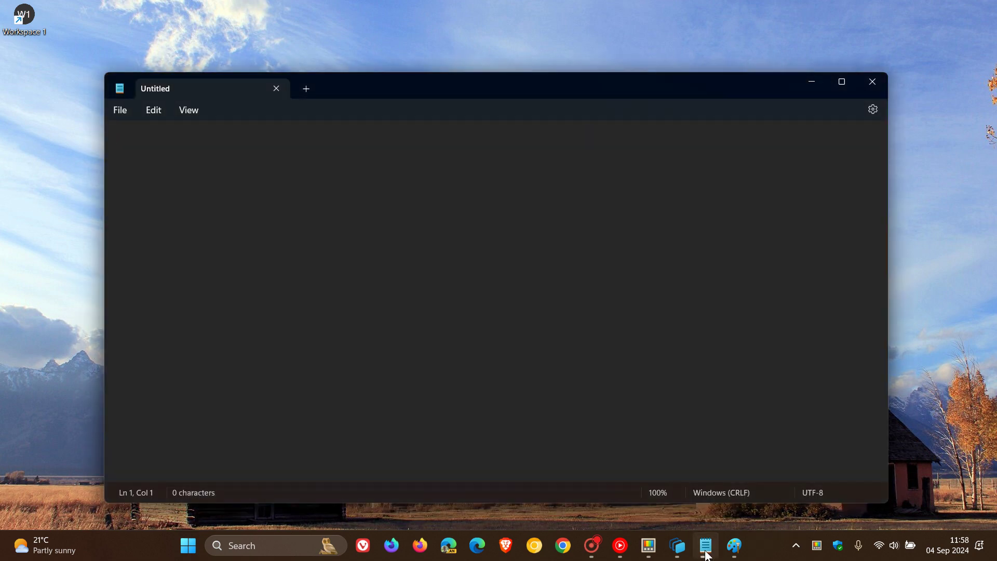
pyautogui.click(735, 545)
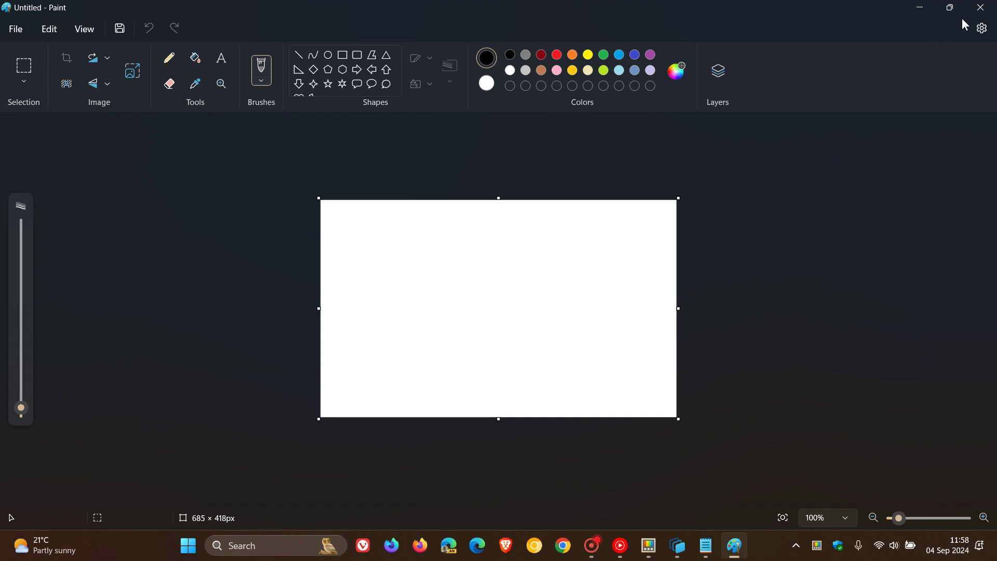
pyautogui.click(981, 7)
pyautogui.click(811, 84)
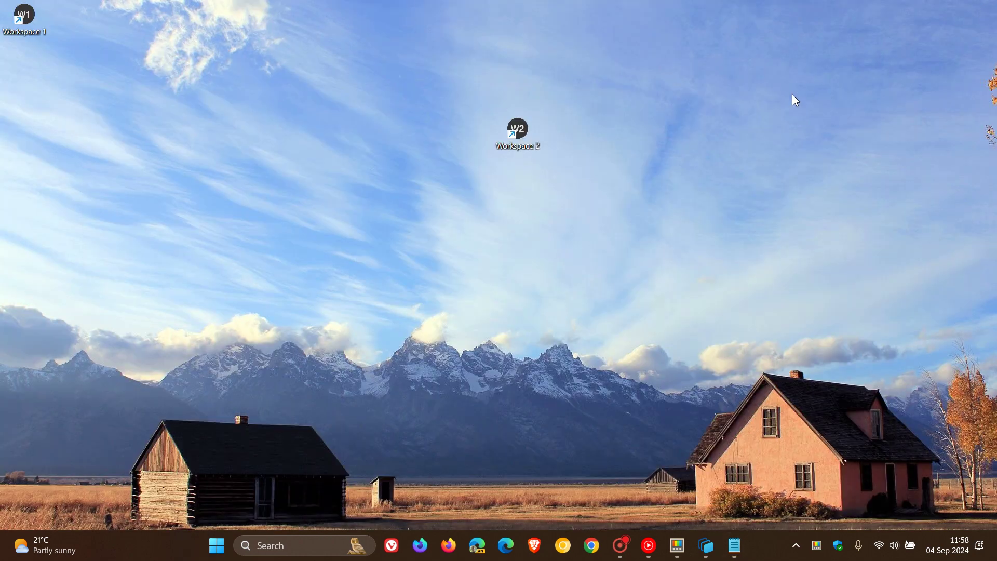
pyautogui.moveTo(524, 132); pyautogui.dragTo(85, 137)
pyautogui.moveTo(29, 81); pyautogui.dragTo(29, 81)
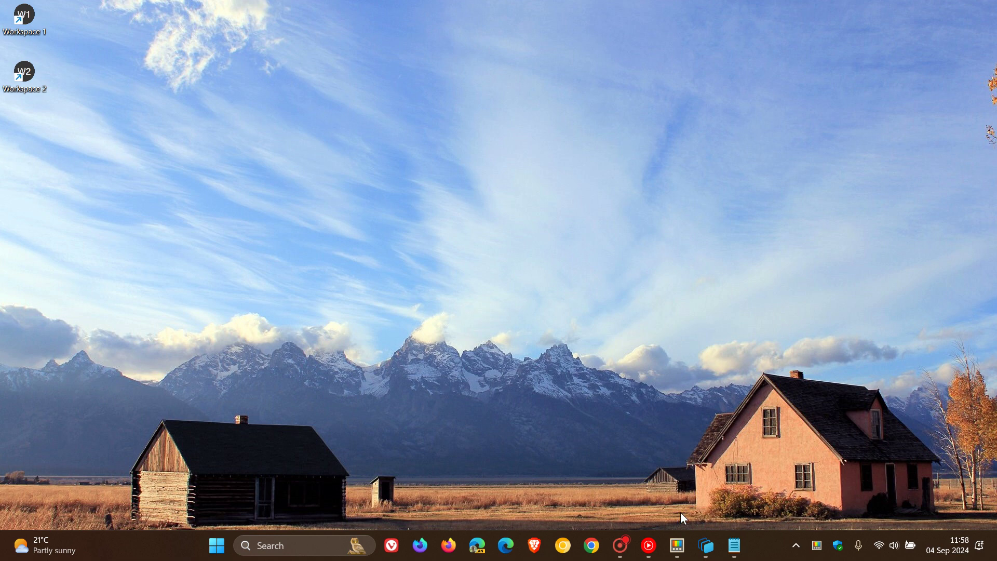
# Edit Workspace 2 in the Workspaces Editor and tick Maximized and Launch as Admin for Notepad.
pyautogui.click(707, 551)
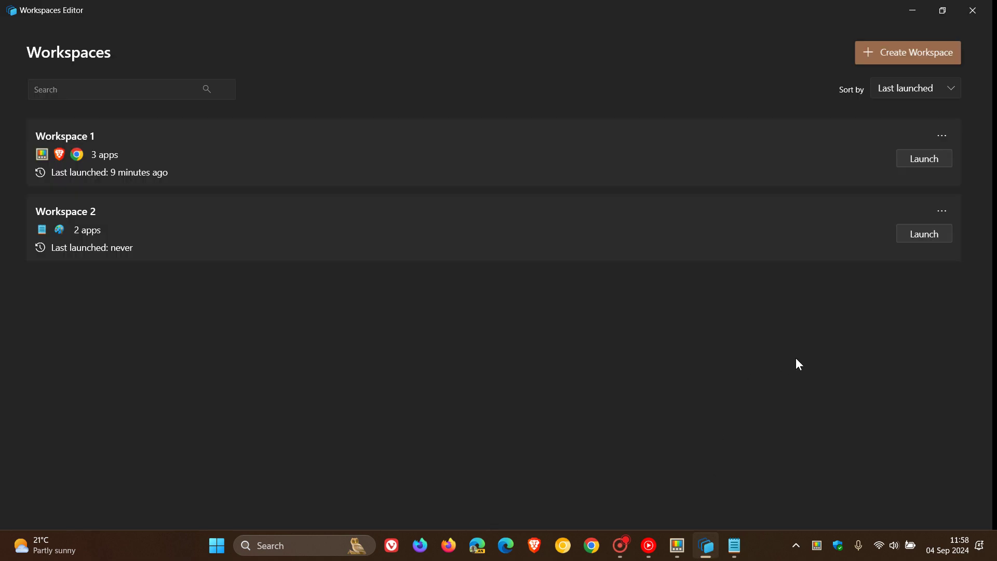
pyautogui.click(942, 210)
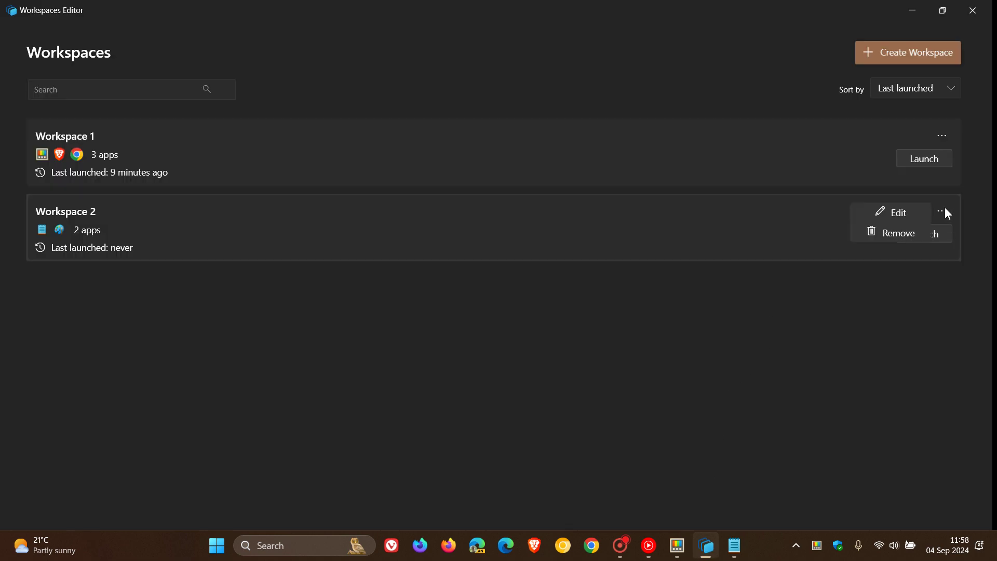
pyautogui.click(910, 213)
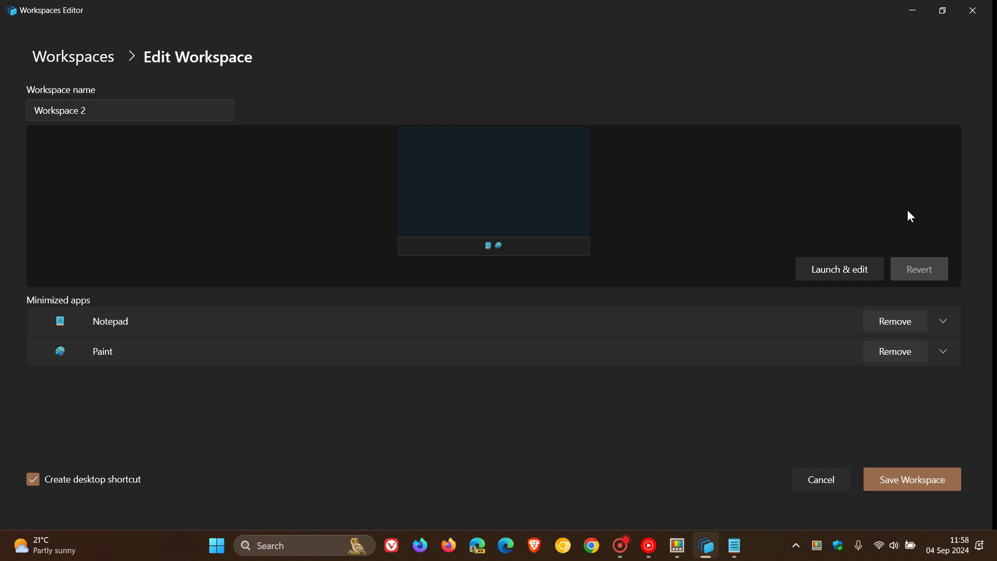
pyautogui.click(943, 323)
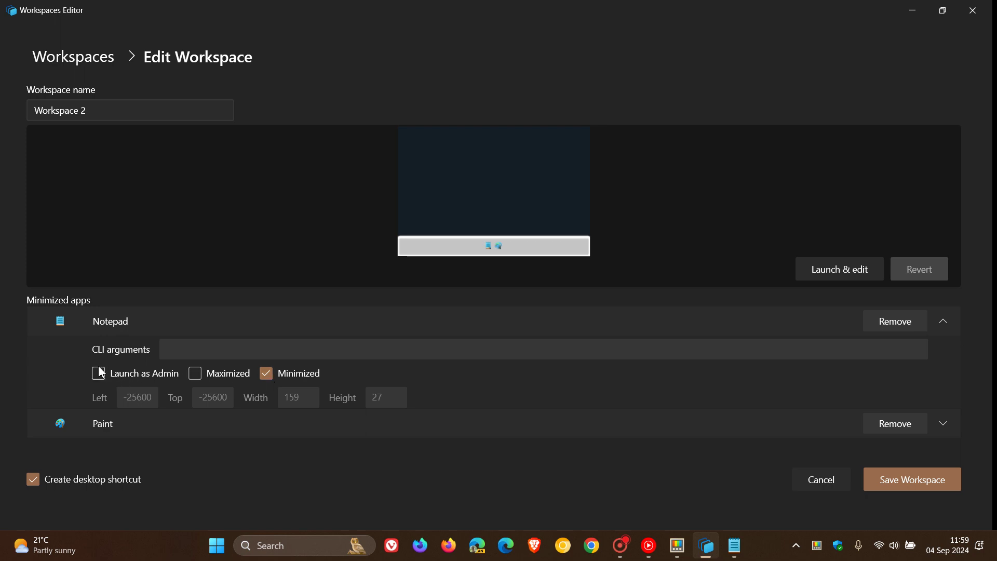
pyautogui.click(194, 377)
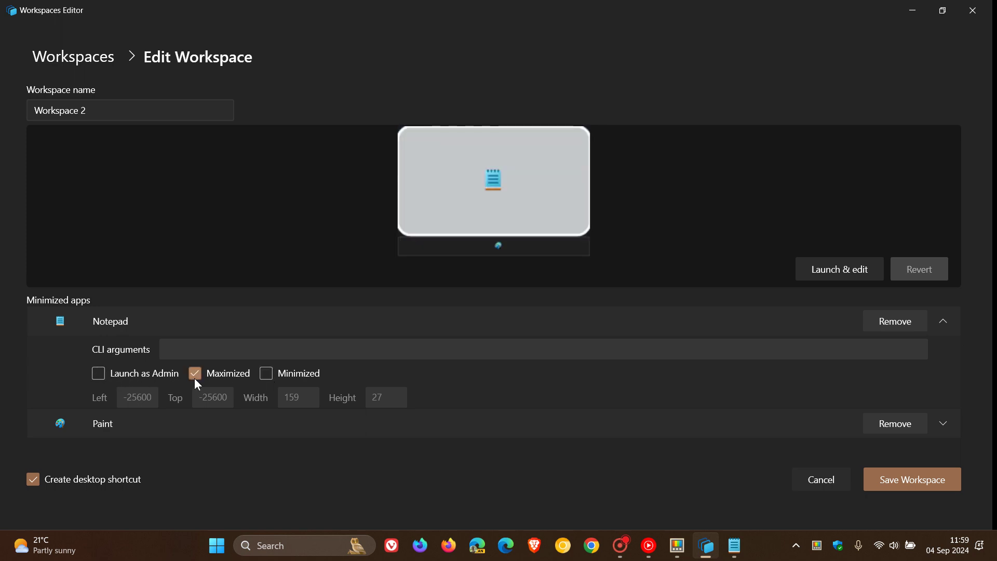
pyautogui.click(97, 373)
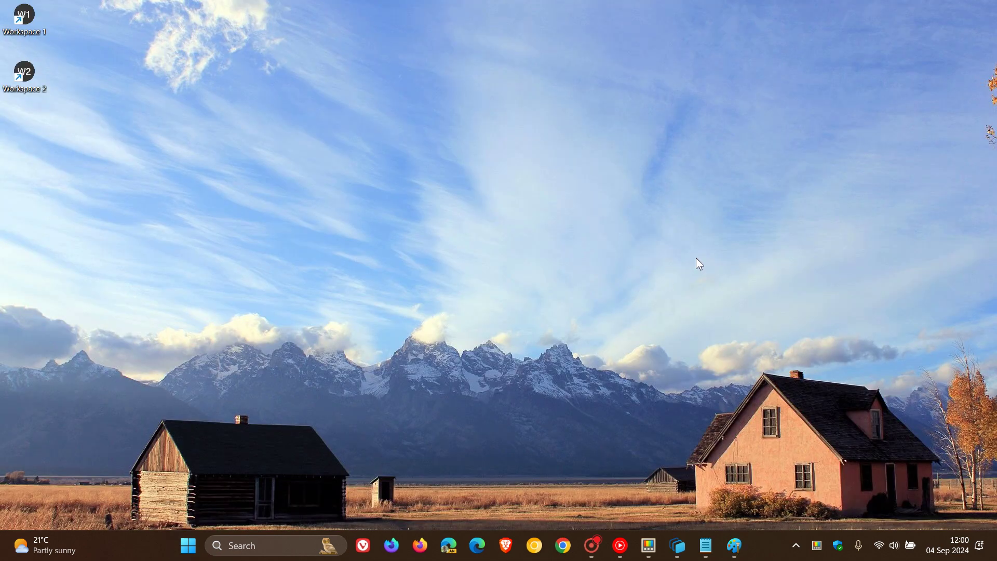
pyautogui.click(648, 545)
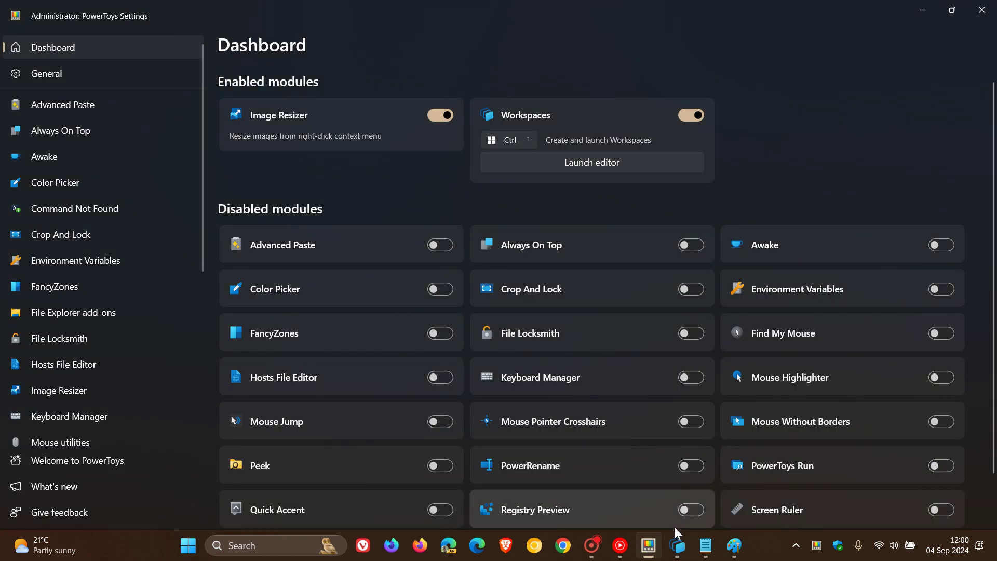
pyautogui.click(80, 72)
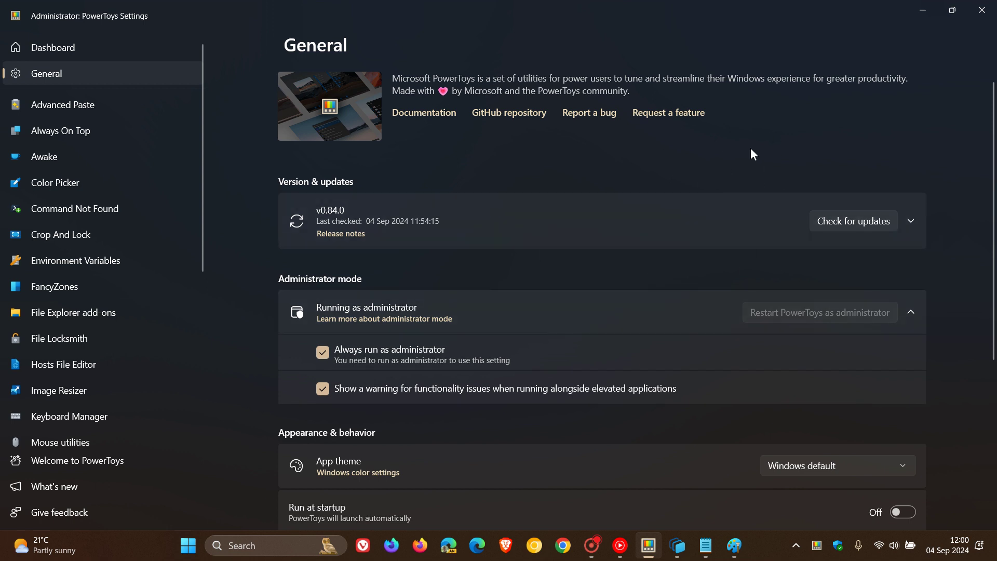
pyautogui.press('super+d')
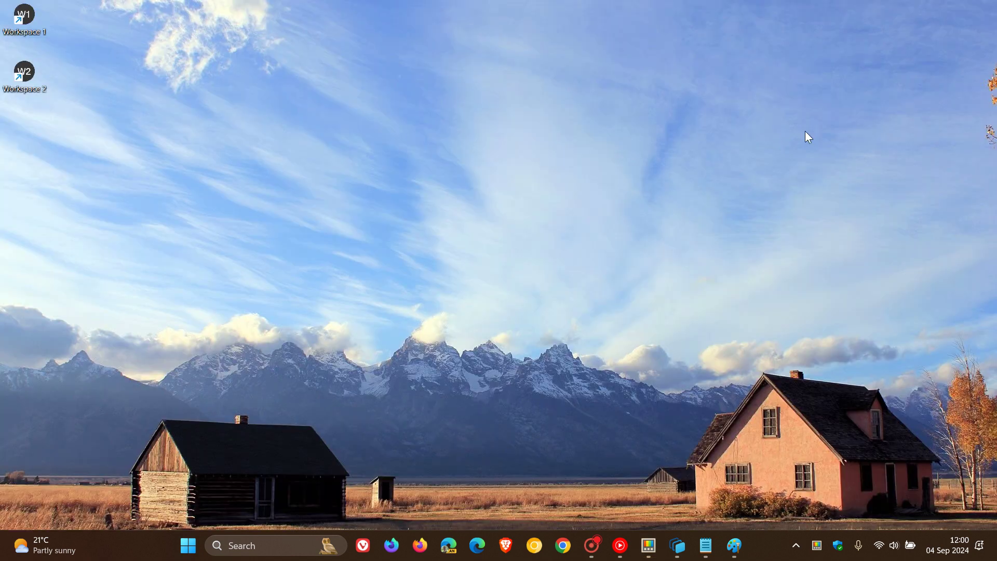